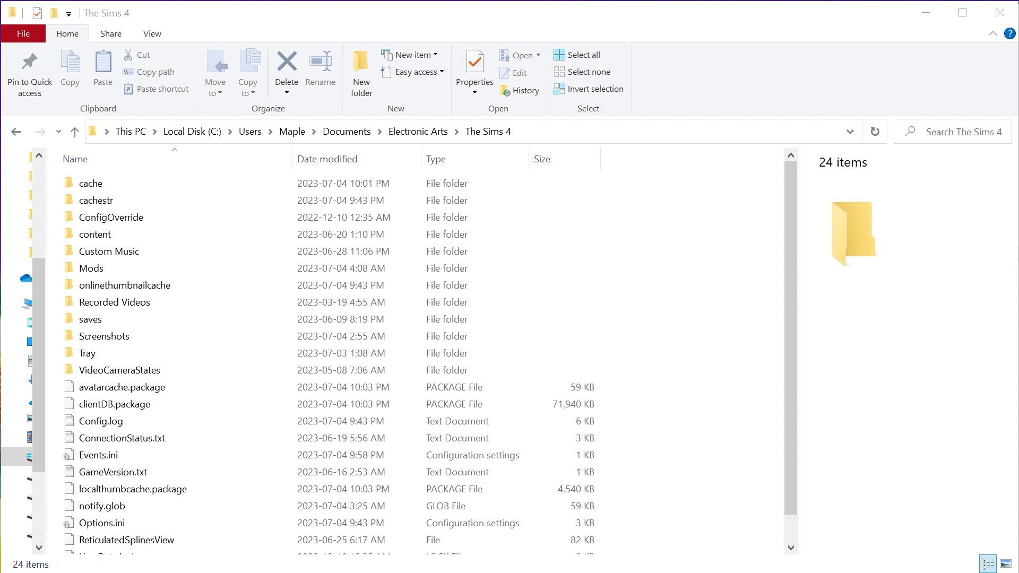
# - Switch to the second Explorer window for the Sims 4 Separate Saves as Started 20201127 folder
pyautogui.hotkey('alt', 'Tab')
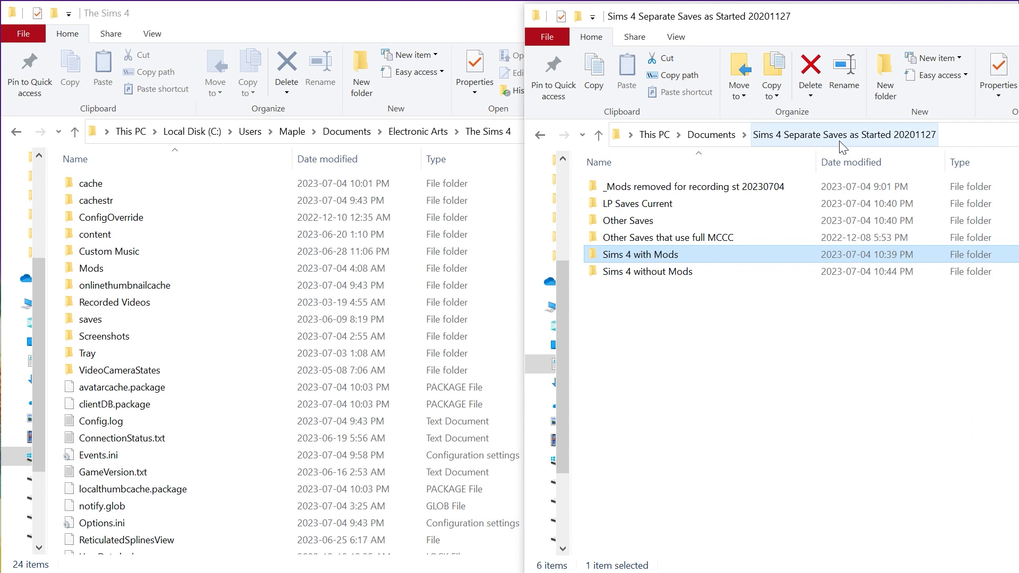
# - Drag the modded The Sims 4 folder from Electronic Arts into Sims 4 with Mods
pyautogui.click(417, 131)
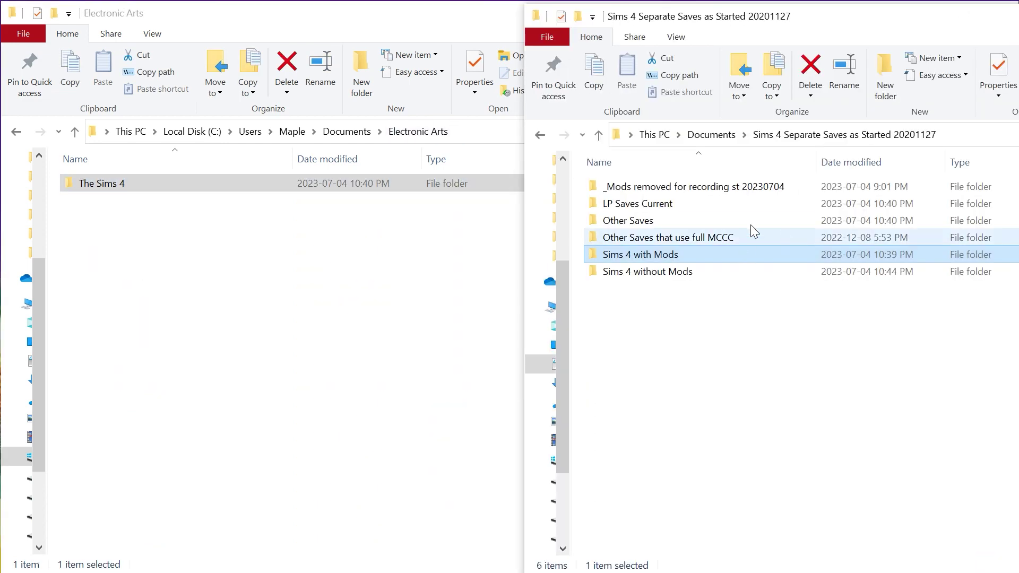
pyautogui.doubleClick(675, 274)
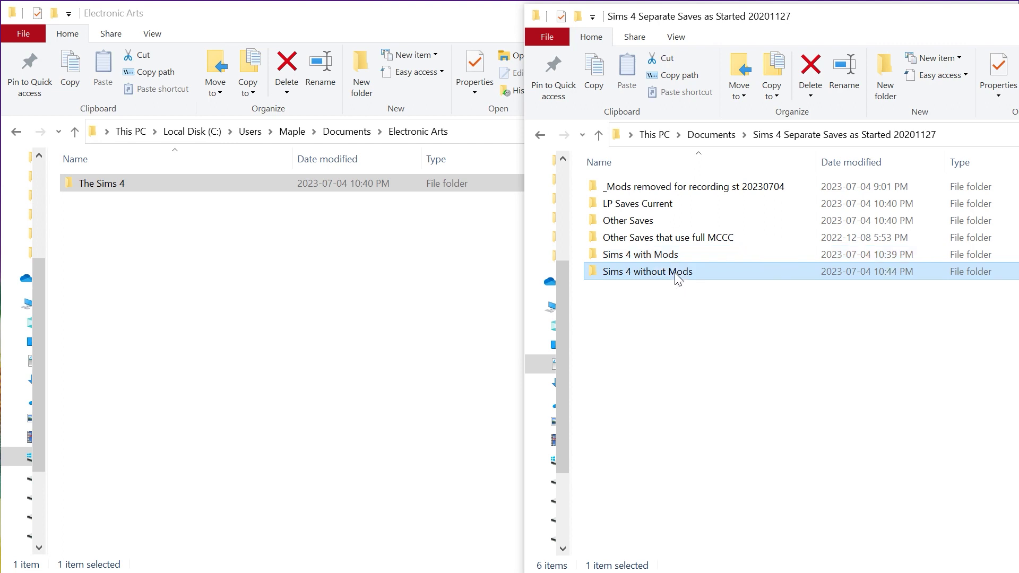
pyautogui.click(874, 140)
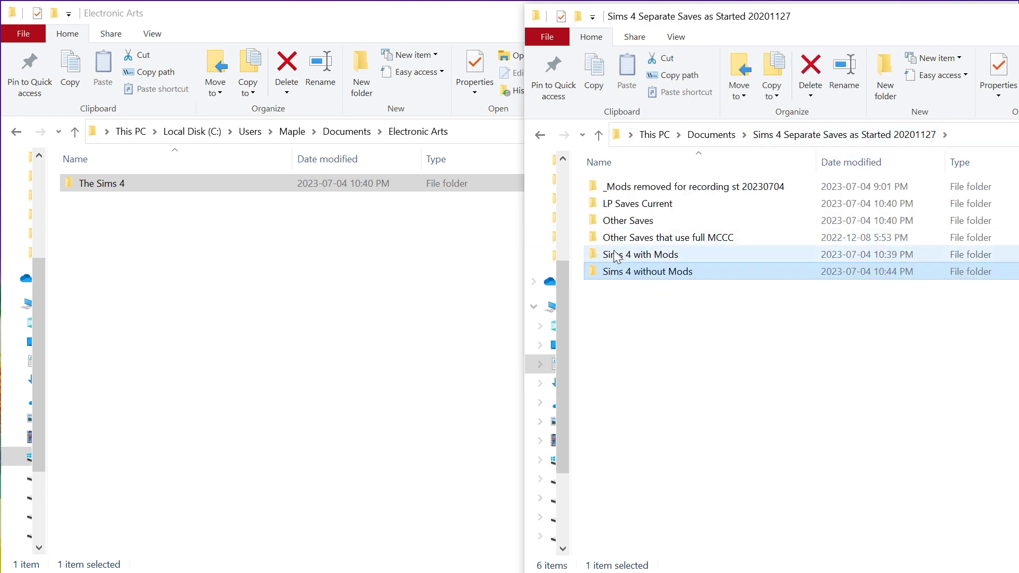
pyautogui.doubleClick(619, 258)
pyautogui.click(124, 183)
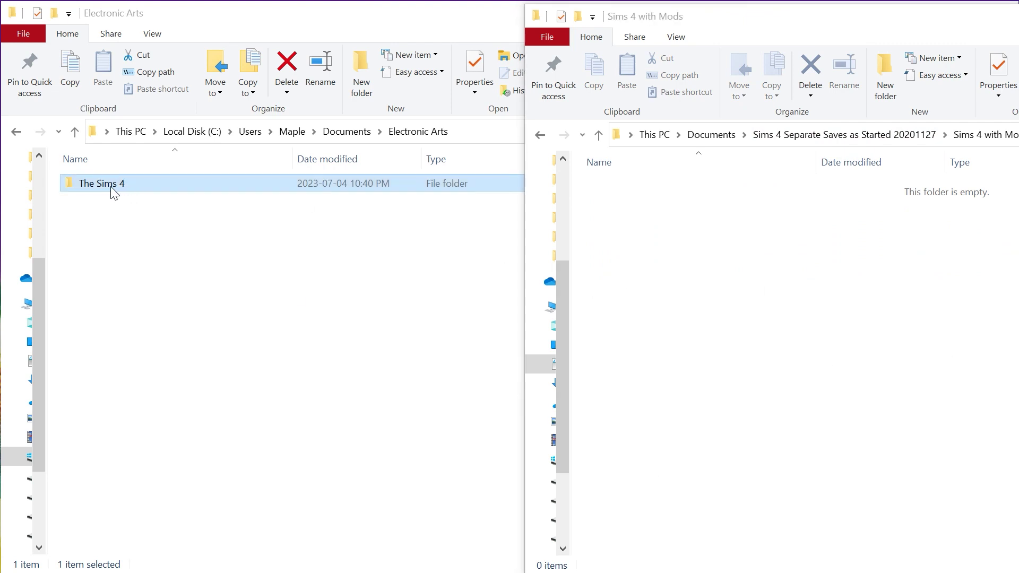
pyautogui.moveTo(113, 191); pyautogui.dragTo(673, 287)
# - Drag the mod-free The Sims 4 folder from Sims 4 without Mods into Electronic Arts
pyautogui.click(865, 134)
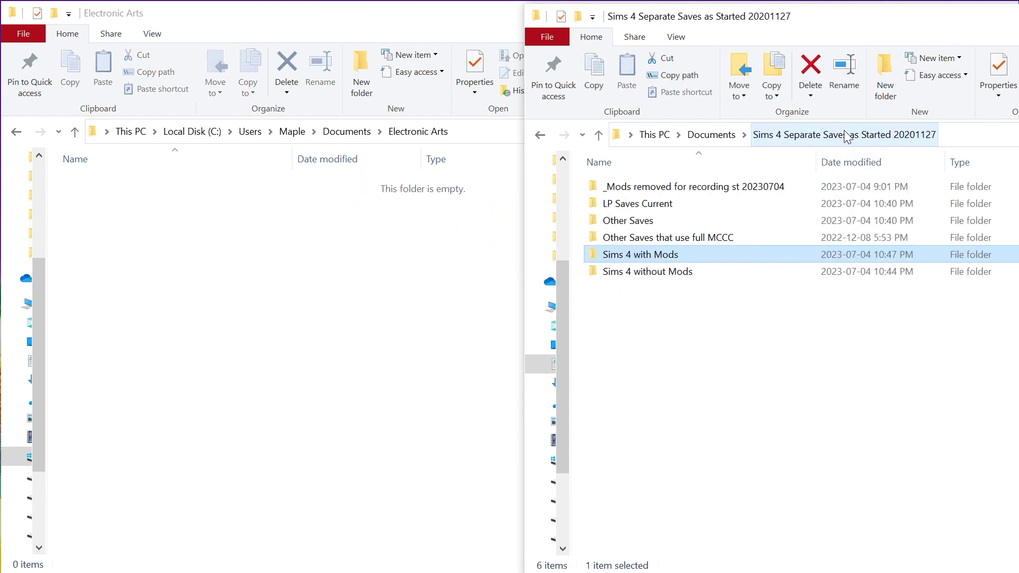
pyautogui.click(631, 280)
pyautogui.doubleClick(631, 280)
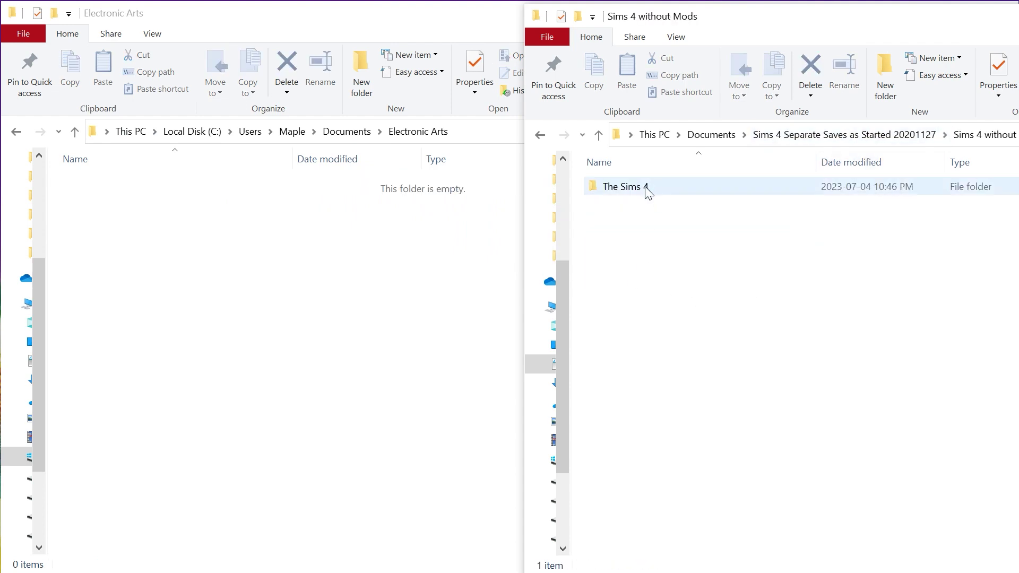
pyautogui.click(643, 191)
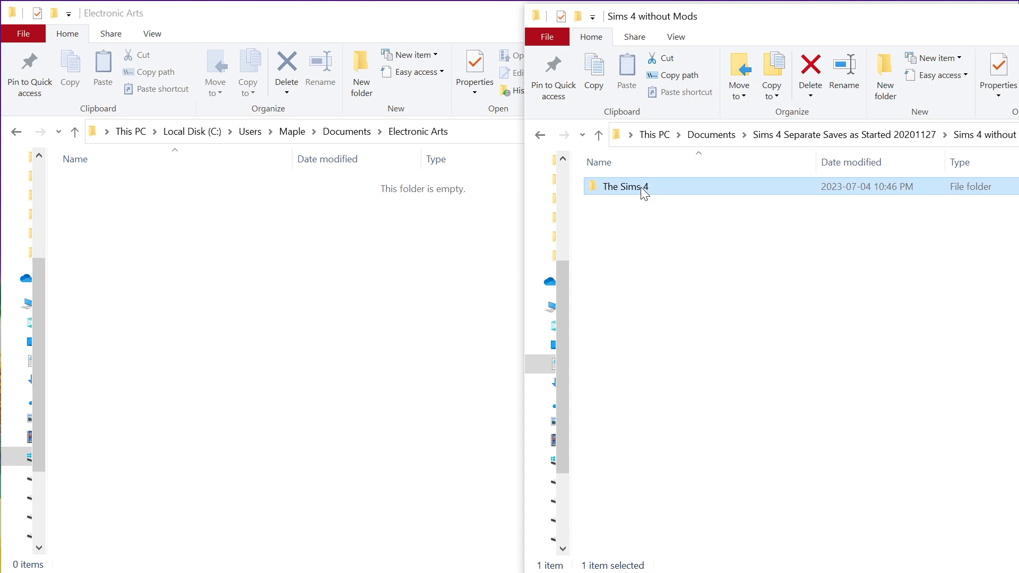
pyautogui.moveTo(641, 187); pyautogui.dragTo(159, 260)
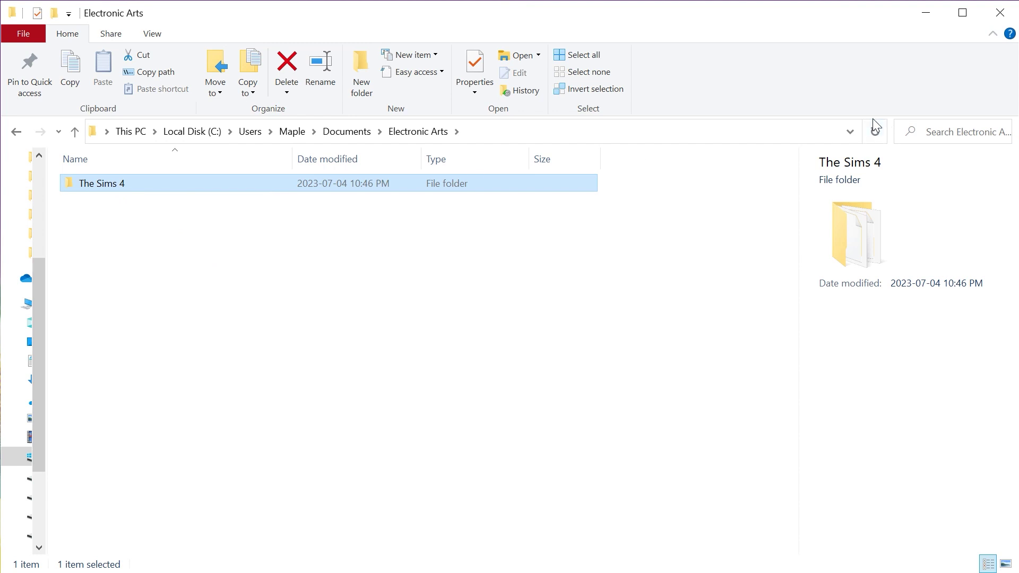
# - Move The Sims 4 back to Sims 4 without Mods, then into Electronic Arts again
pyautogui.hotkey('alt', 'Tab')
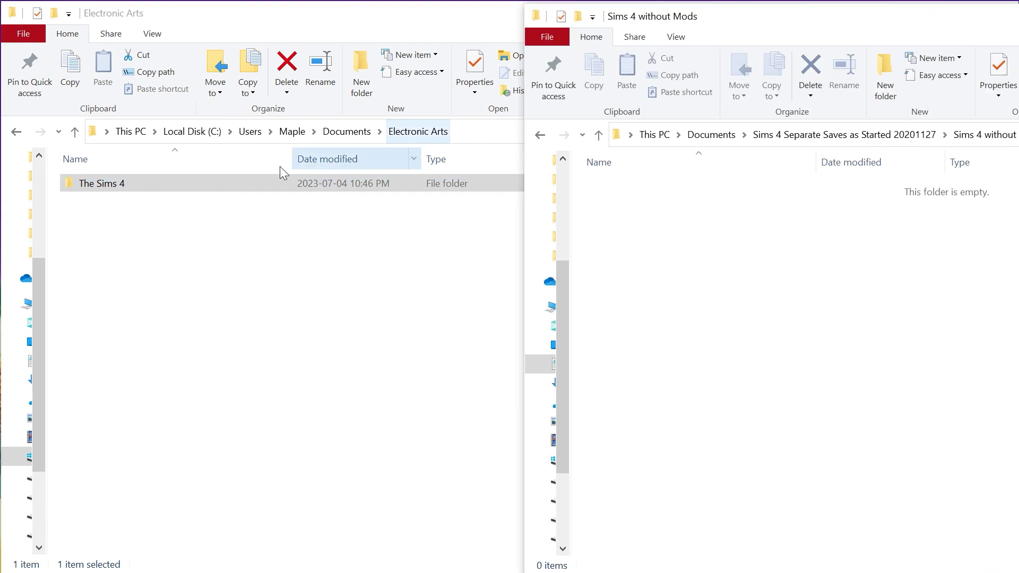
pyautogui.moveTo(120, 182); pyautogui.dragTo(709, 267)
pyautogui.click(873, 136)
pyautogui.hotkey('alt', 'Left')
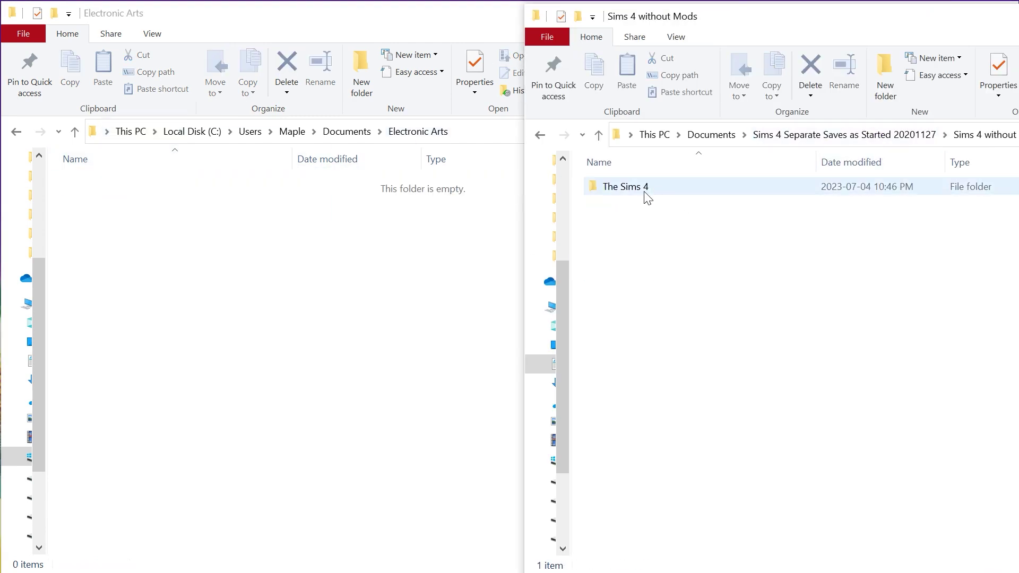
pyautogui.moveTo(636, 192)
pyautogui.moveTo(636, 192); pyautogui.dragTo(123, 221)
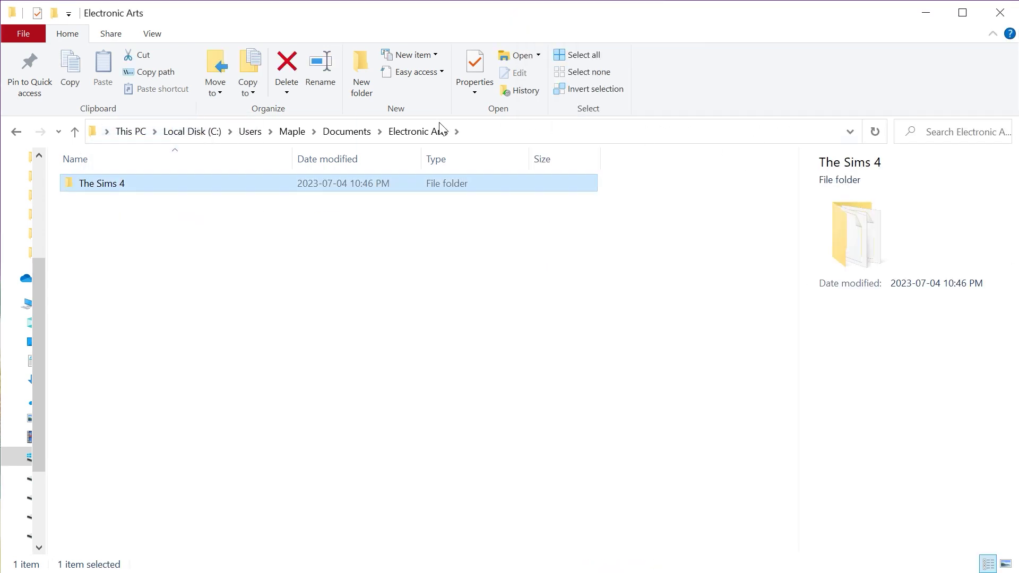
# - Open the The Sims 4 folder inside Electronic Arts
pyautogui.hotkey('alt', 'Tab')
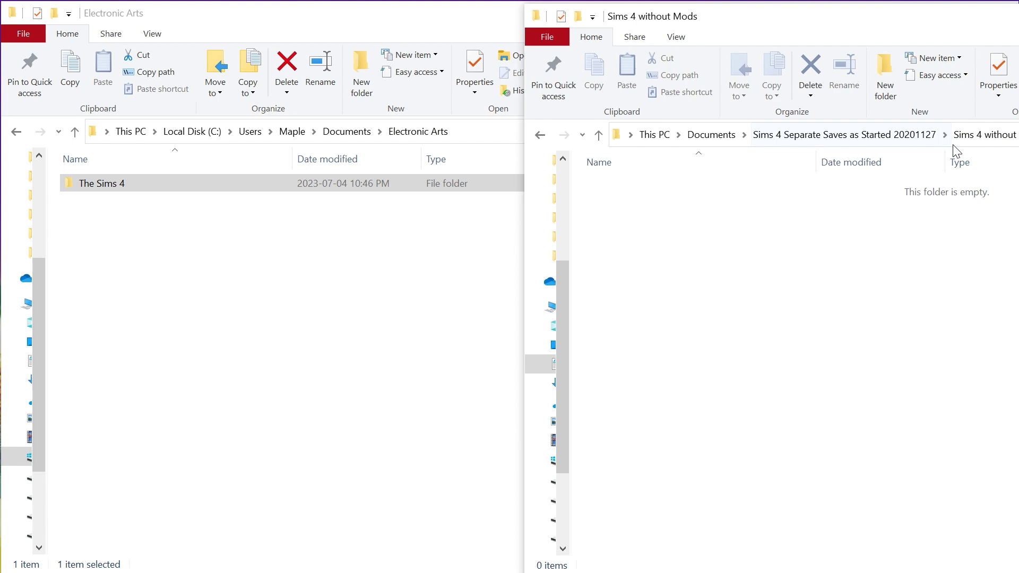
pyautogui.click(814, 137)
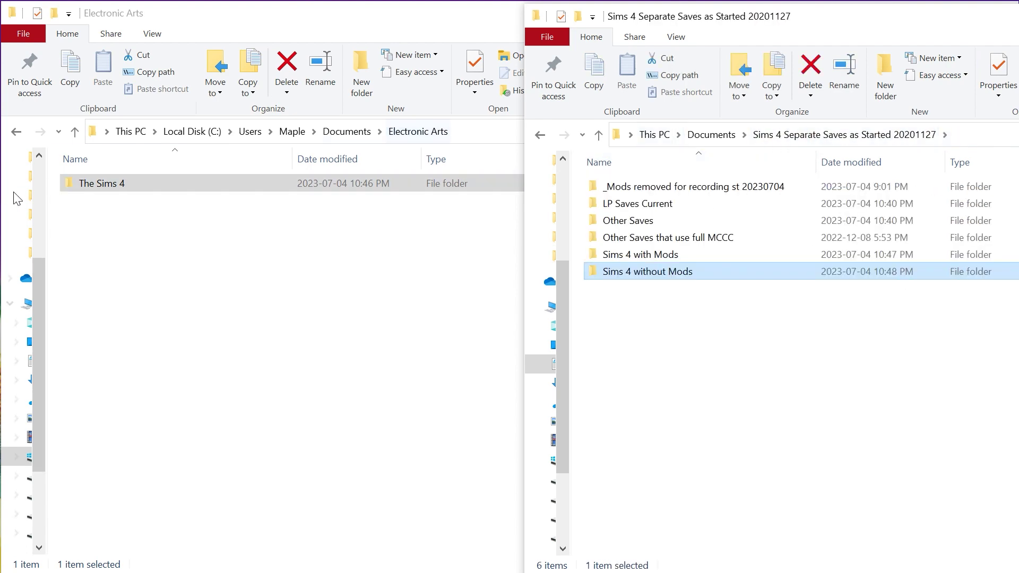
pyautogui.doubleClick(75, 187)
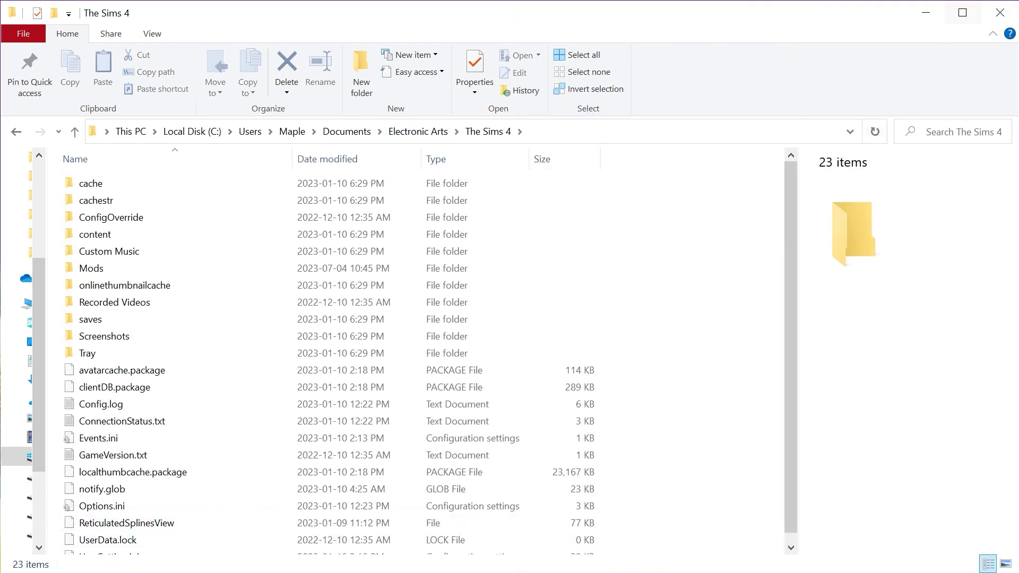
# - Bring up the separate saves window and check the save folders' sizes
pyautogui.hotkey('alt', 'Tab')
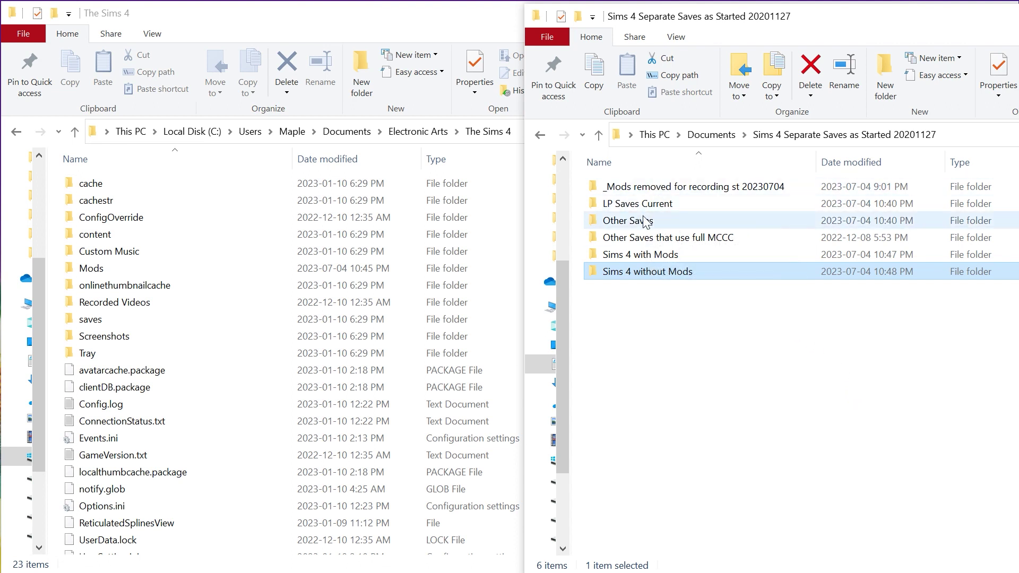
pyautogui.moveTo(649, 210)
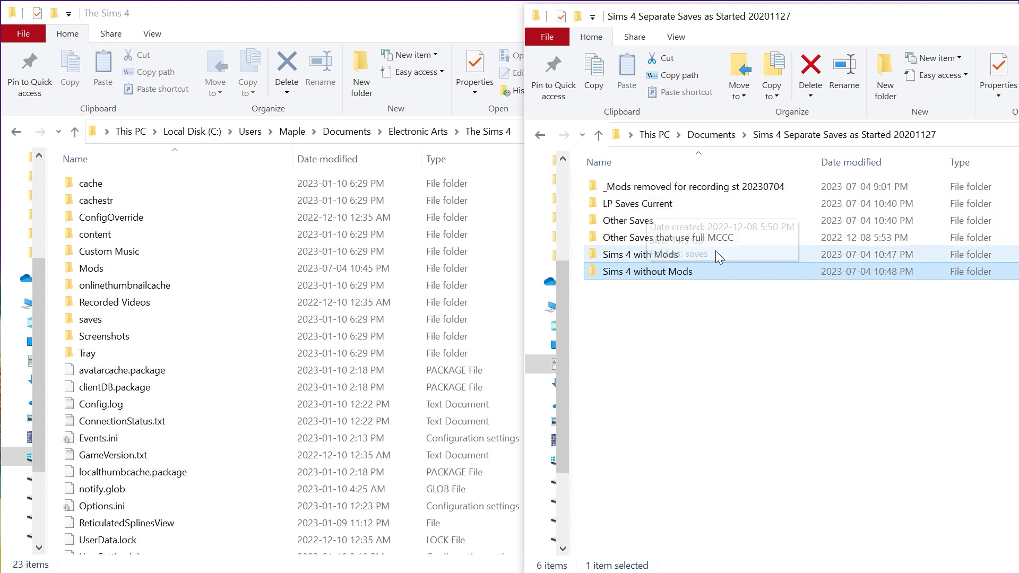
pyautogui.moveTo(717, 244)
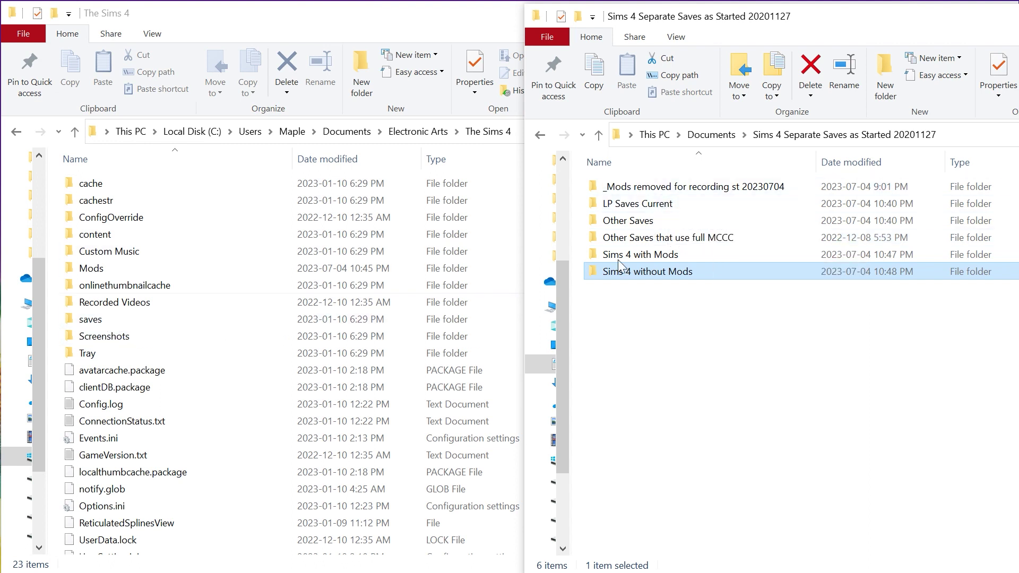
# - Move The Sims 4's old saves folder into Other Saves
pyautogui.click(644, 202)
pyautogui.doubleClick(644, 202)
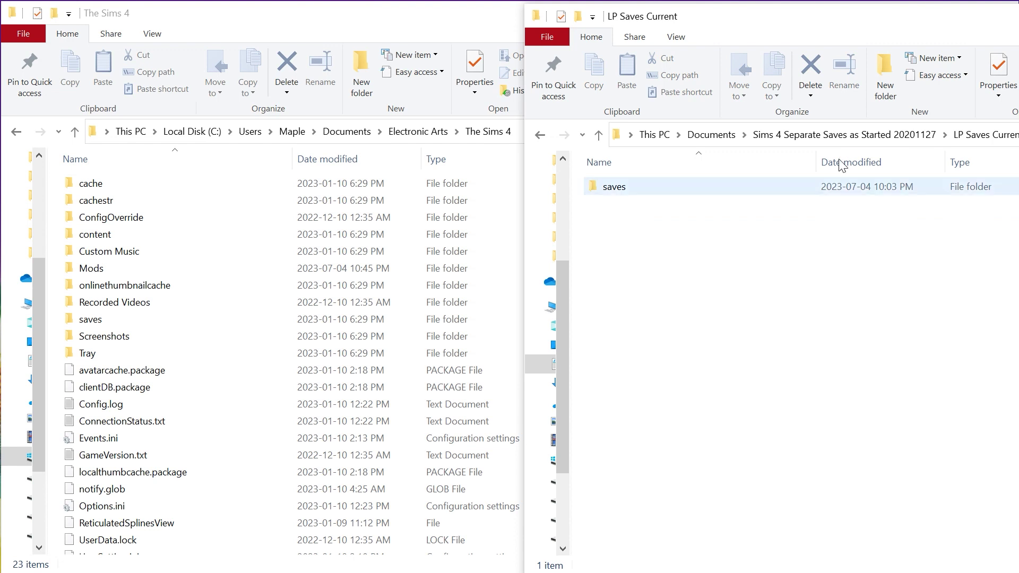
pyautogui.click(875, 137)
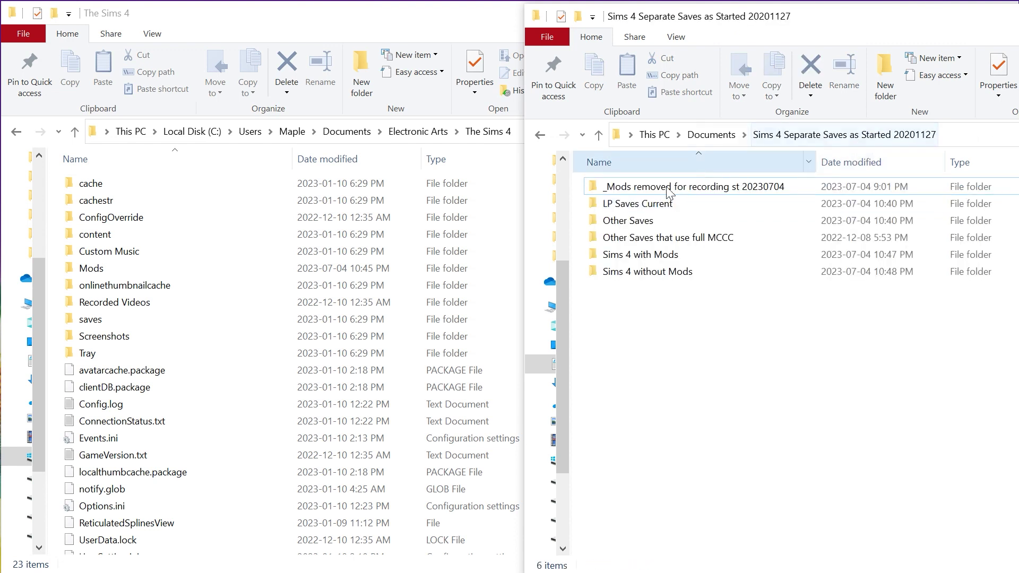
pyautogui.doubleClick(640, 221)
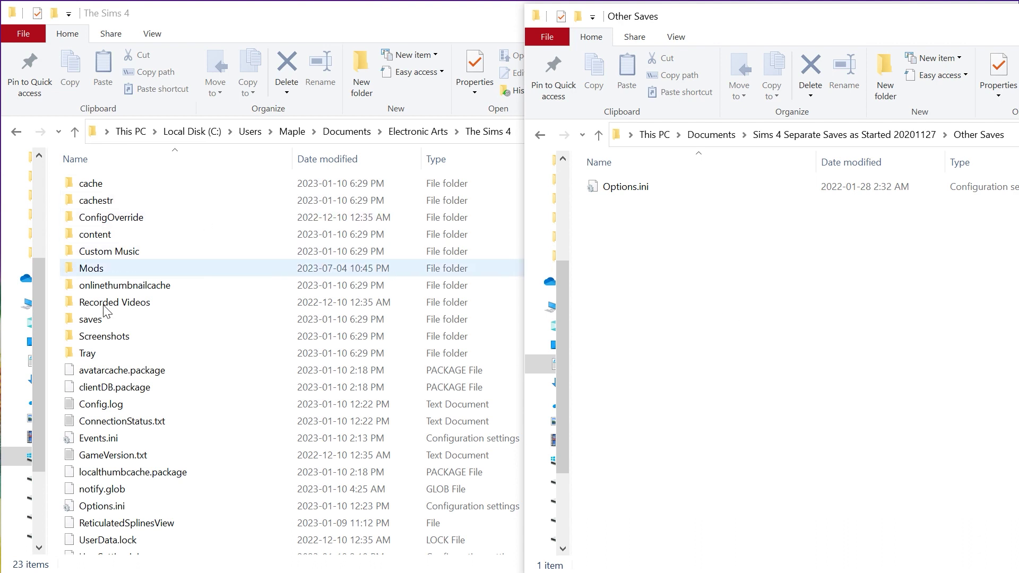
pyautogui.moveTo(88, 325); pyautogui.dragTo(743, 329)
# - Drag the current saves folder from LP Saves Current into The Sims 4
pyautogui.click(846, 134)
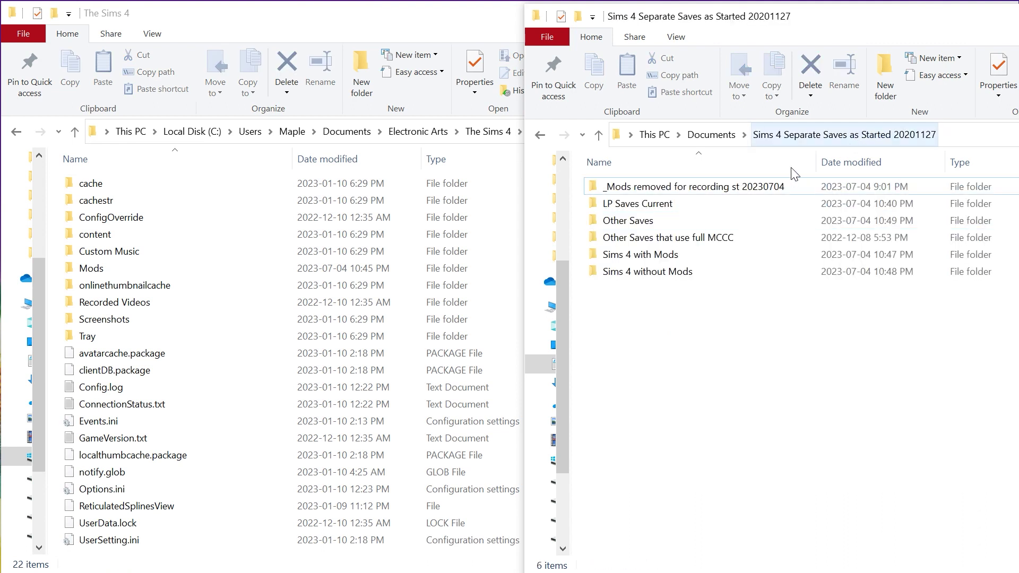
pyautogui.doubleClick(658, 205)
pyautogui.moveTo(615, 187); pyautogui.dragTo(183, 505)
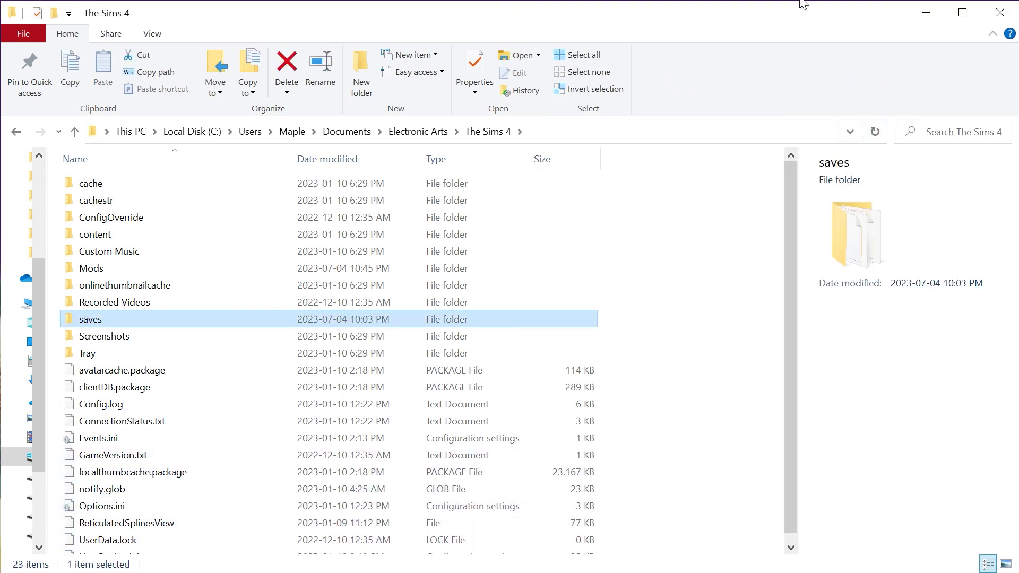
# - Return to Sims 4 Separate Saves as Started 20201127 and select the _Mods removed for recording st 20230704 folder
pyautogui.hotkey('alt', 'Tab')
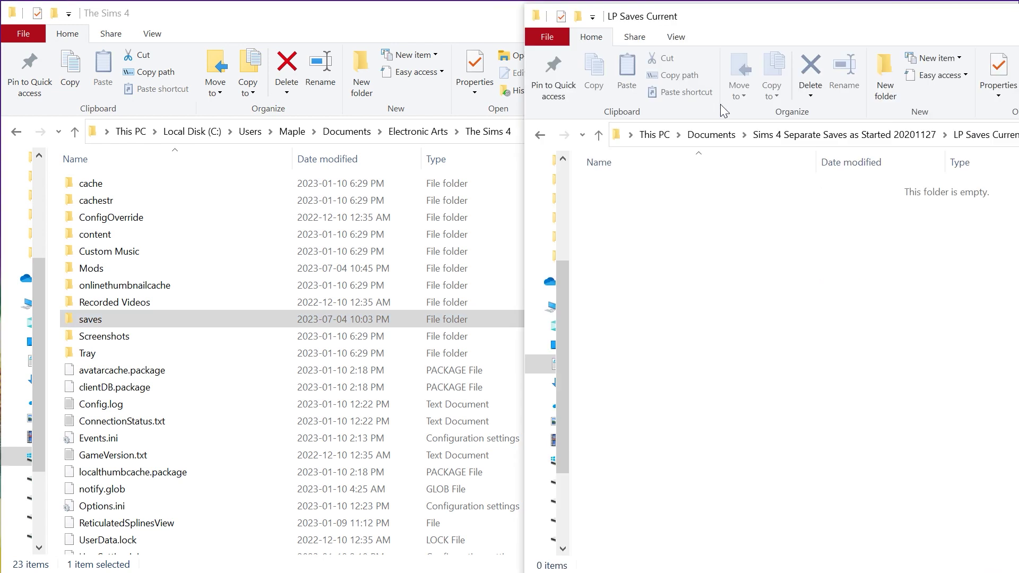
pyautogui.click(794, 139)
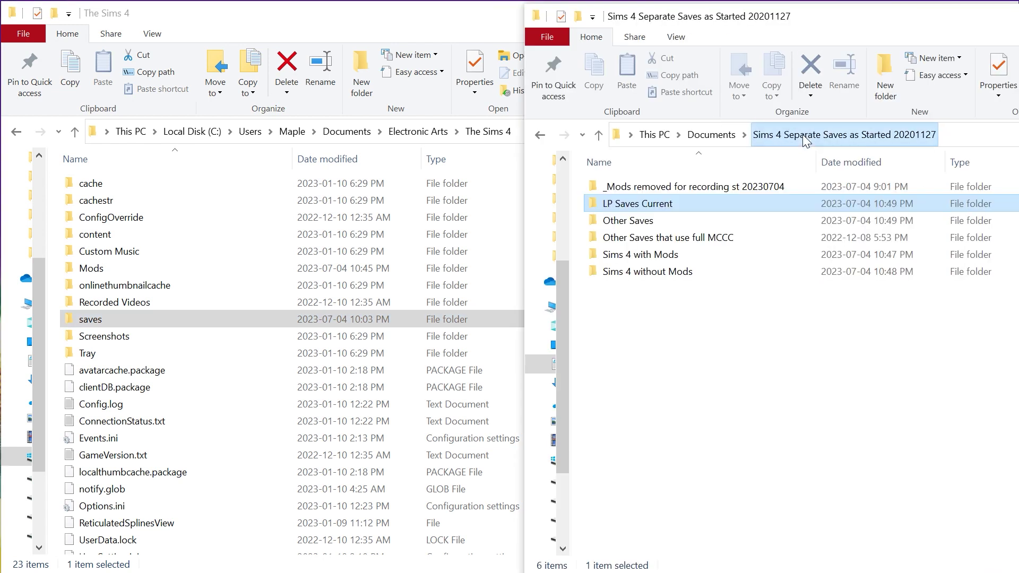
pyautogui.click(668, 191)
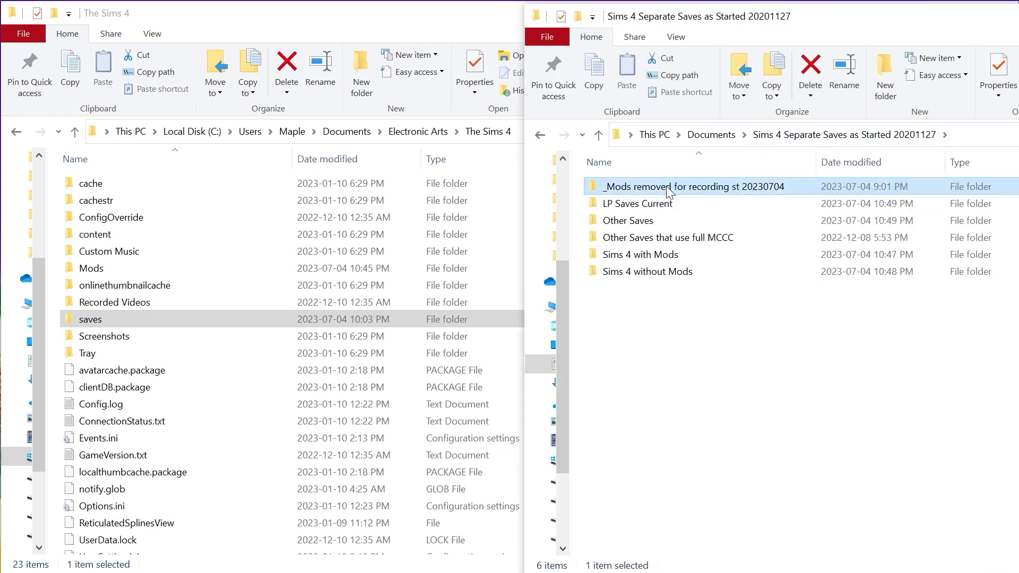